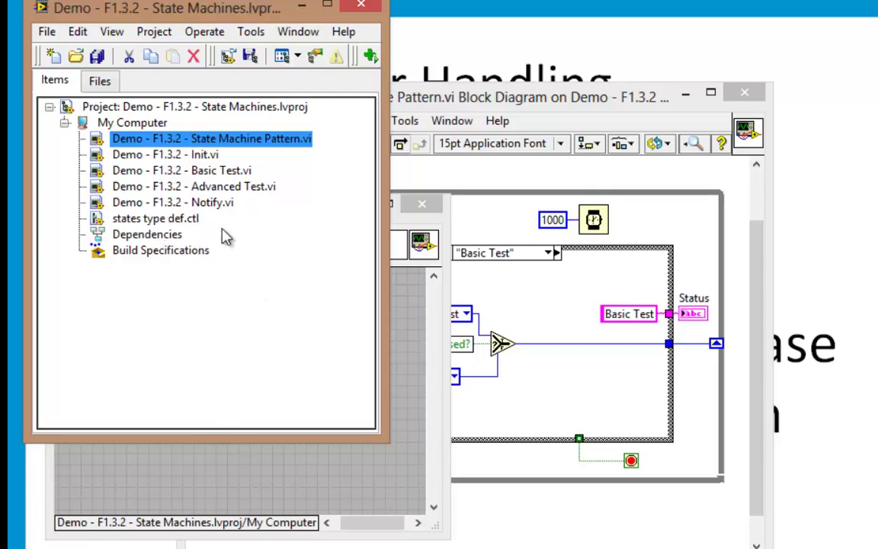
- Open State Machine Pattern.vi from the Project Explorer to show its Basic Test case diagram
double_click(204, 138)
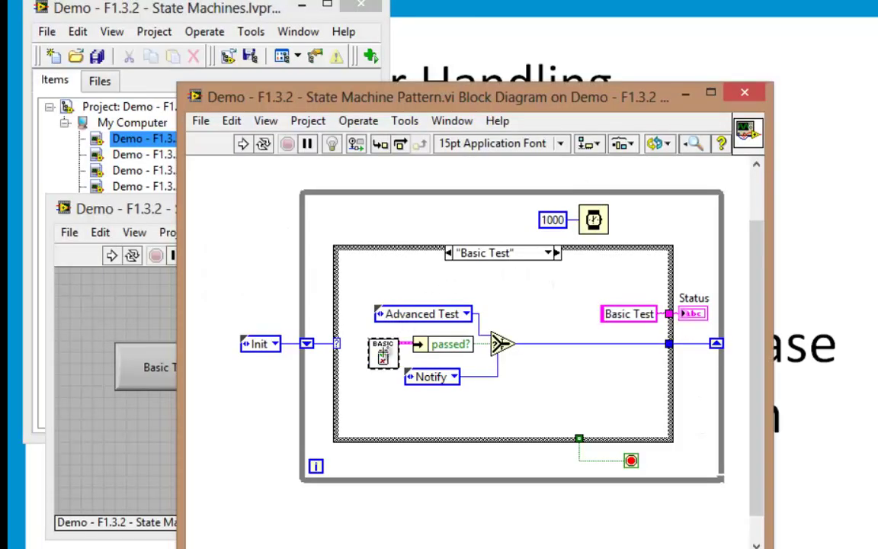
- Open Basic Test.vi's block diagram and wrap its Boolean code in a Case Structure
double_click(382, 352)
key("ctrl+e")
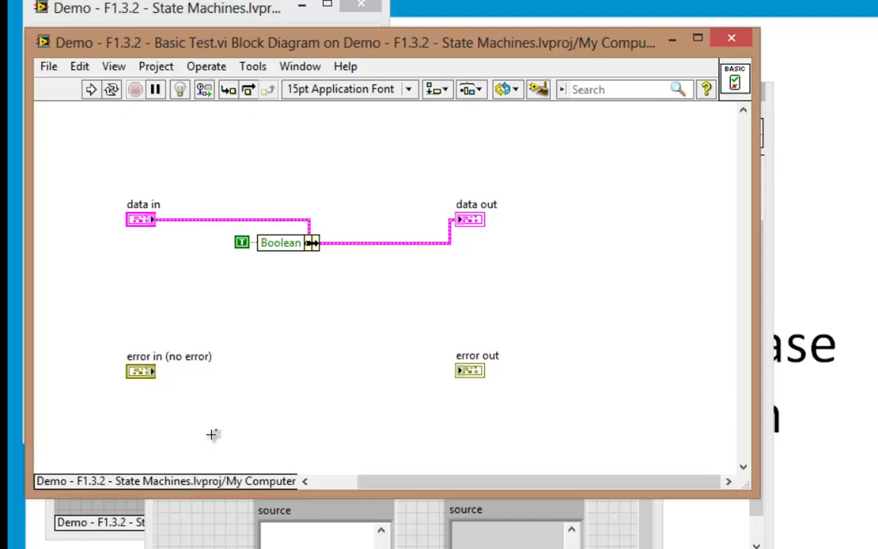
right_click(212, 433)
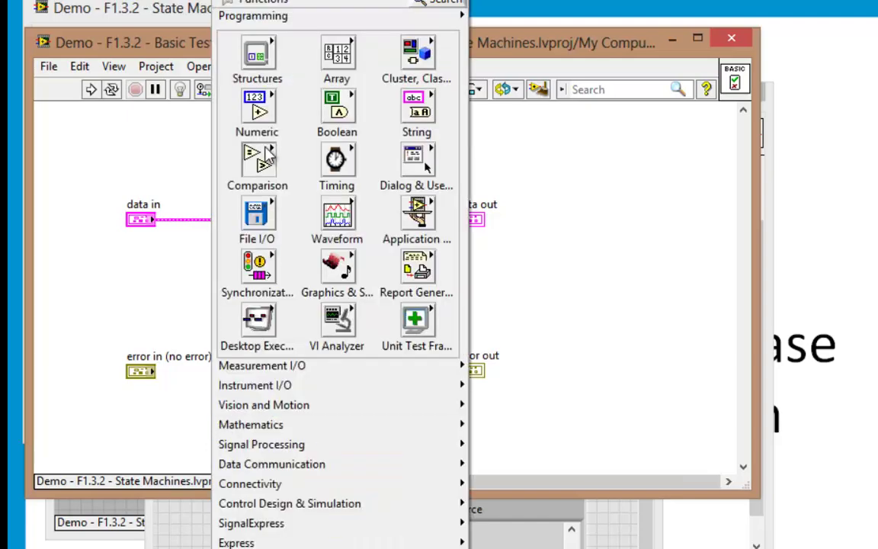
left_click(335, 148)
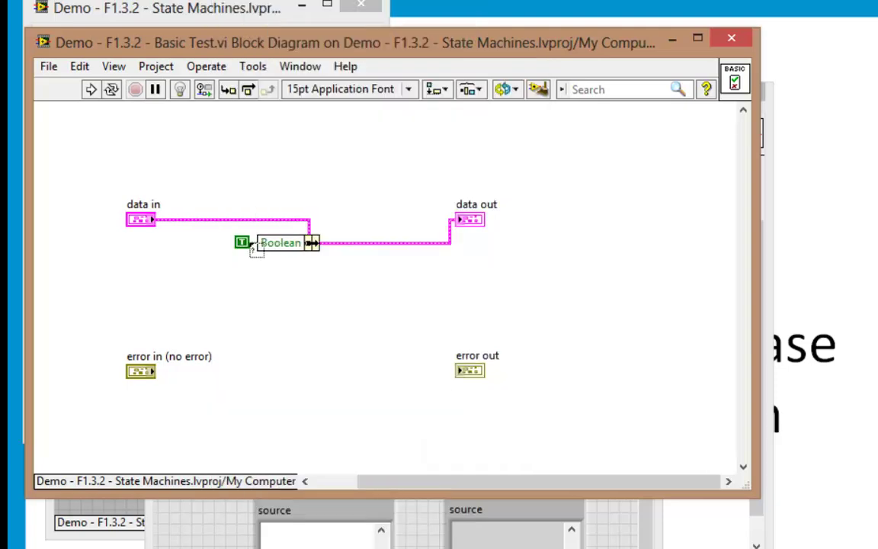
left_click_drag(214, 184, 441, 415)
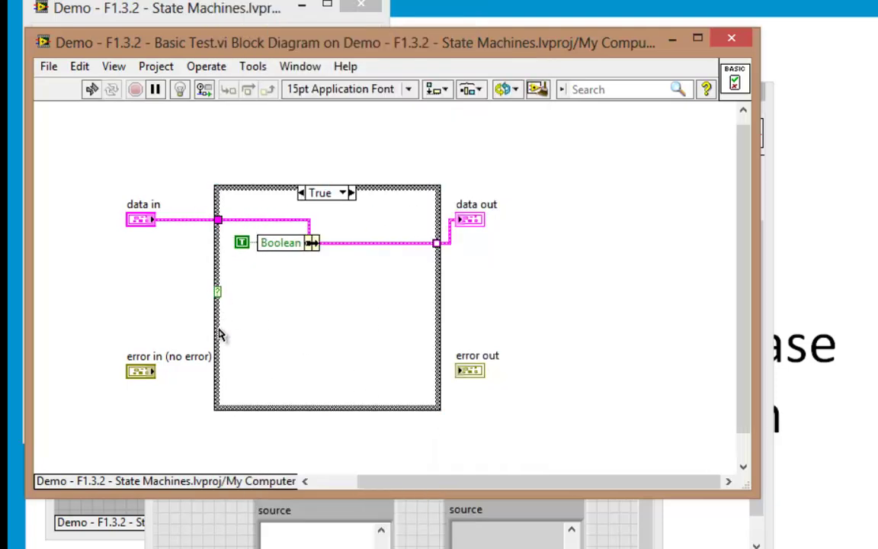
left_click_drag(221, 339, 219, 372)
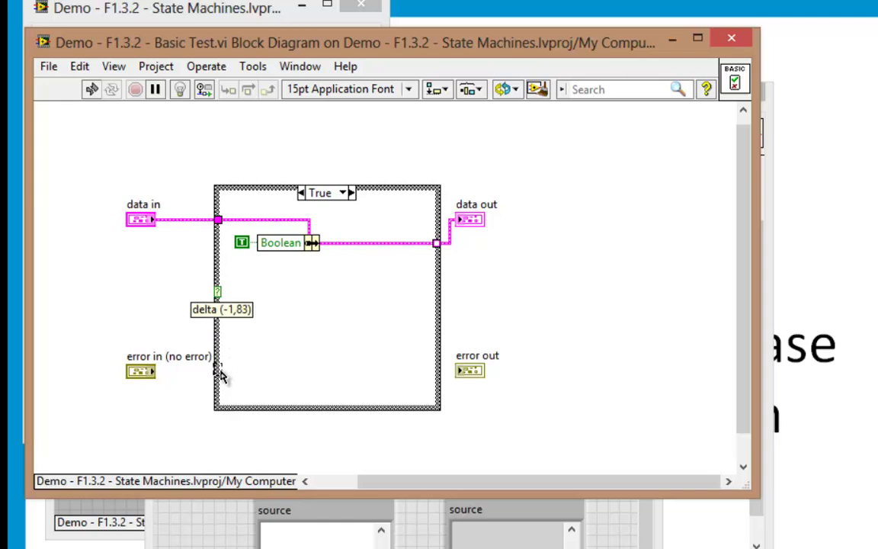
- Wire error in to the case selector and through the No Error case to error out
left_click(156, 371)
left_click(217, 371)
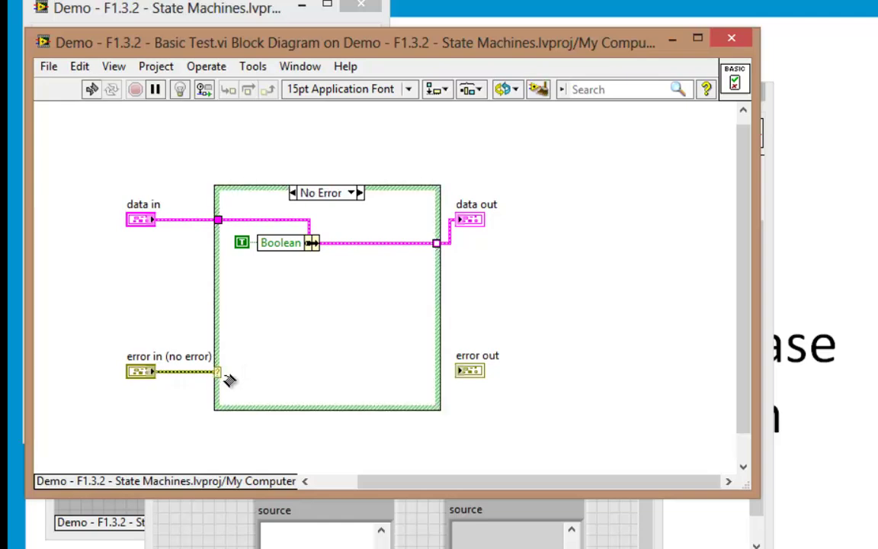
left_click(217, 372)
left_click(462, 372)
left_click(371, 344)
scroll(372, 342, "down", 1, "ctrl")
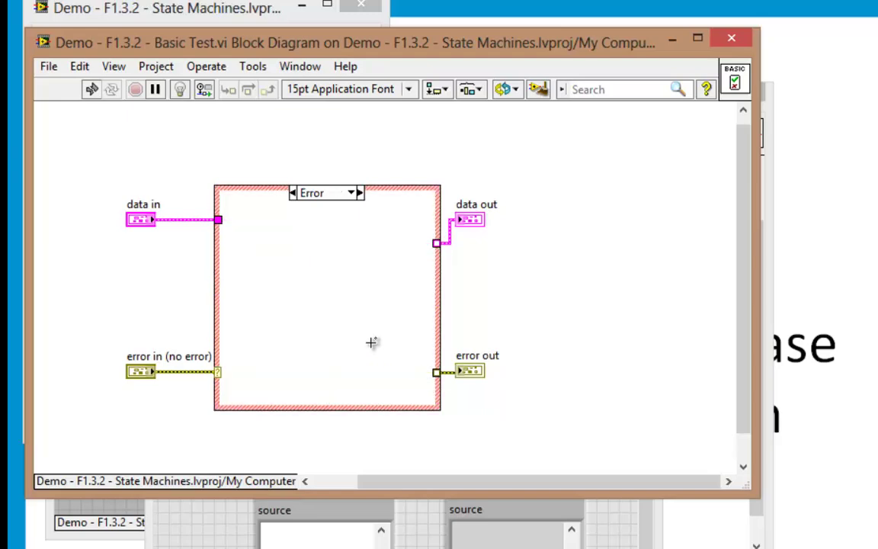
- In the Error case, pass data and error straight through to their outputs
left_click(219, 221)
left_click(435, 243)
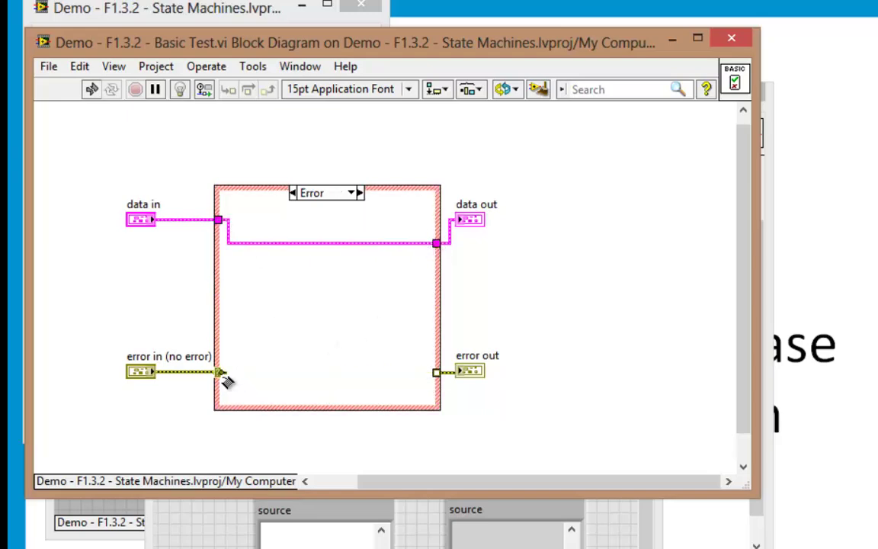
left_click(219, 372)
left_click(435, 372)
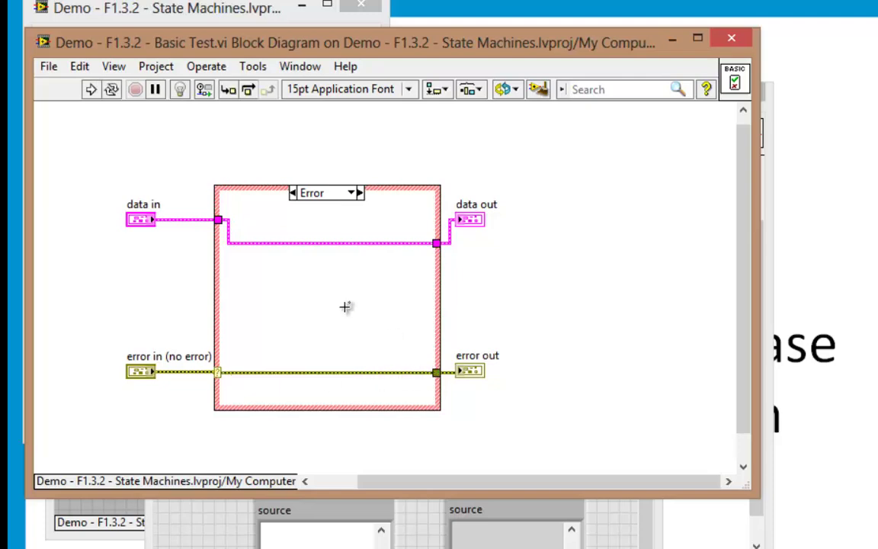
scroll(356, 313, "up", 1, "ctrl")
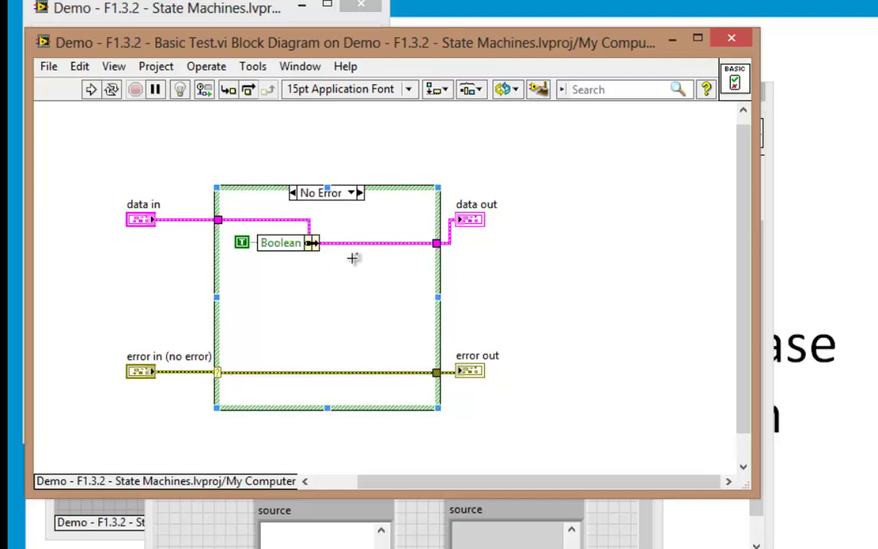
left_click(359, 194)
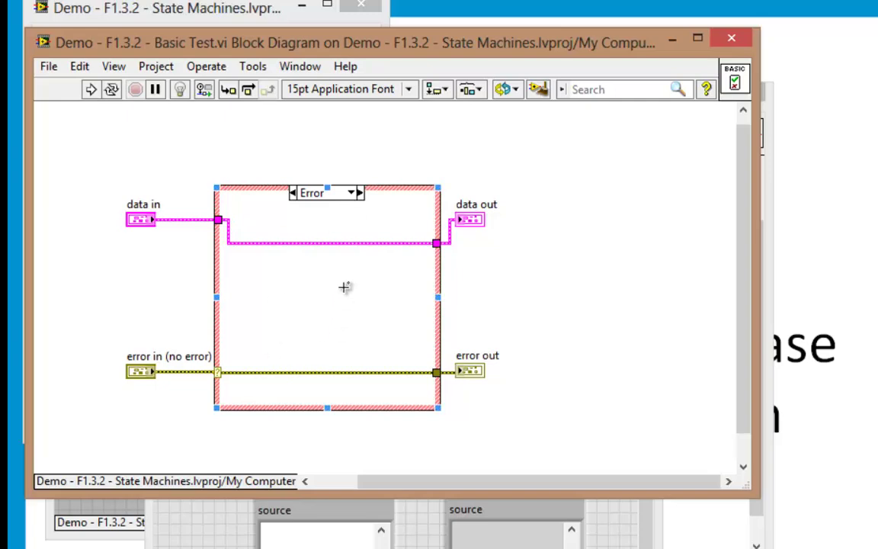
left_click(358, 193)
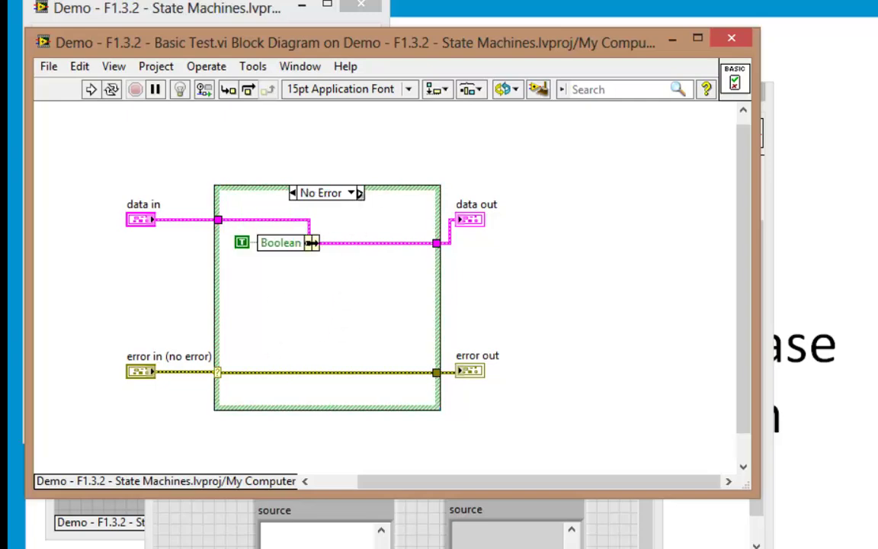
left_click(343, 274)
- Close Basic Test.vi and save its changes
left_click(342, 275)
left_click(727, 38)
left_click(633, 173)
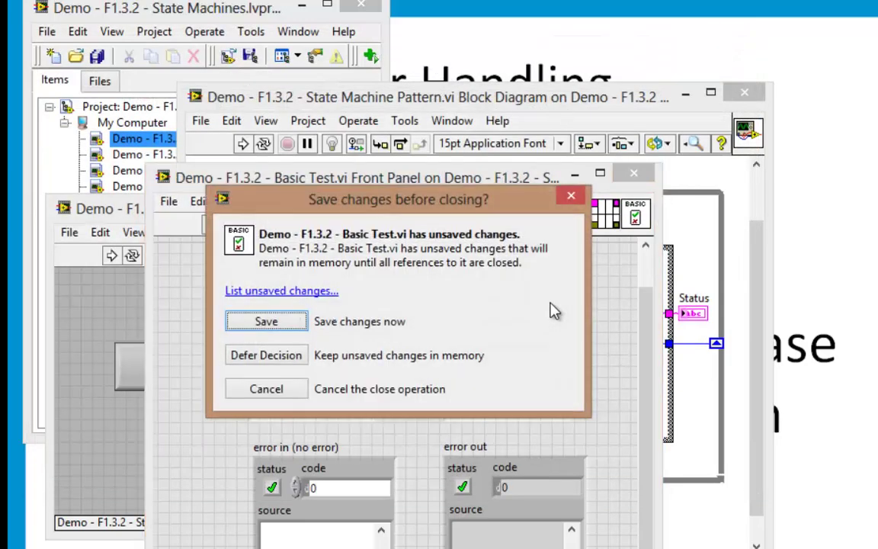
left_click(273, 326)
- Show the Advanced Test case, inspect its subVI's block diagram, then close it with Ctrl+W
left_click(549, 253)
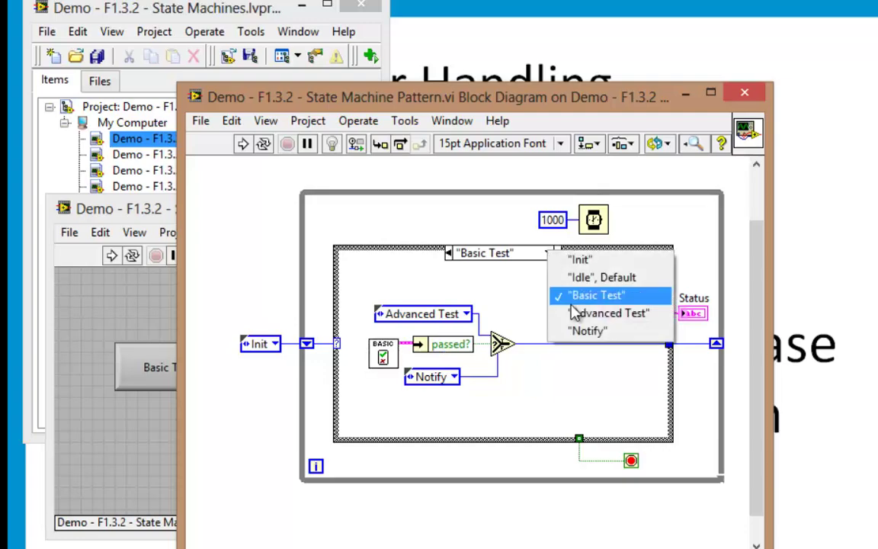
left_click(573, 313)
double_click(421, 345)
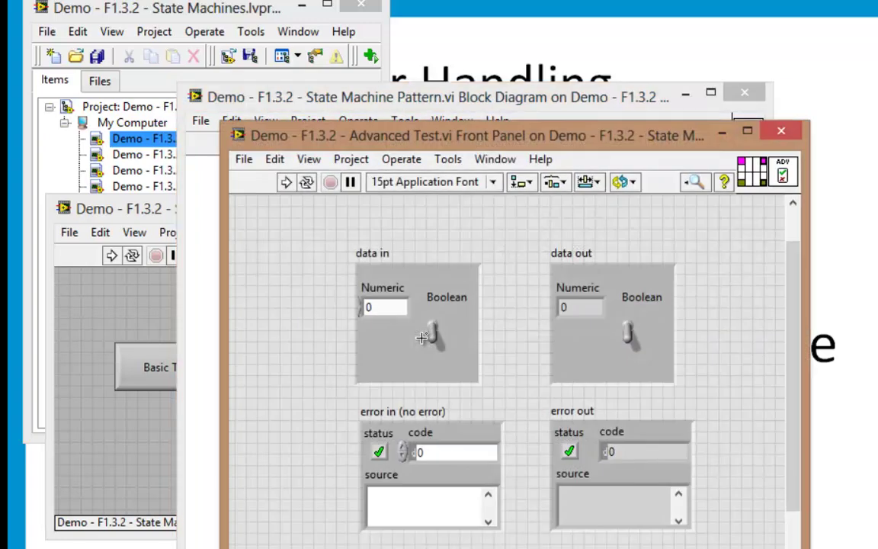
key("ctrl+e")
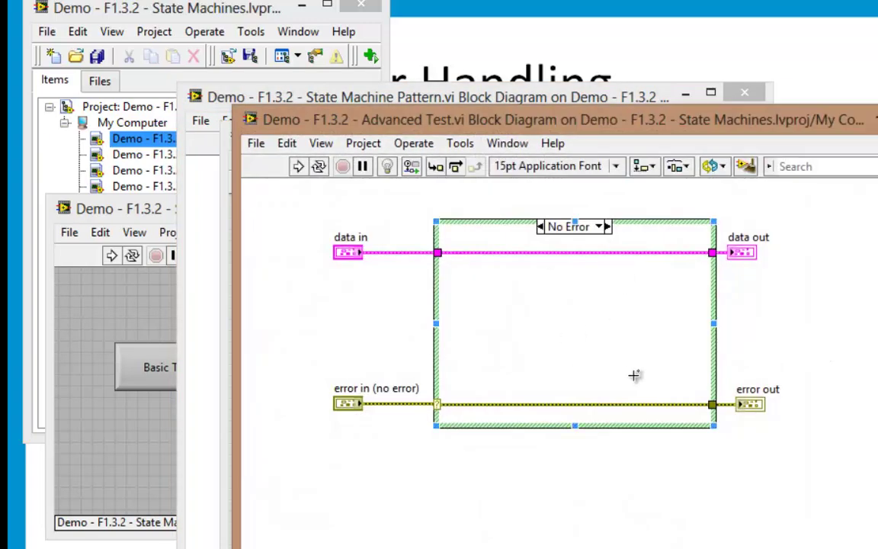
key("ctrl+w")
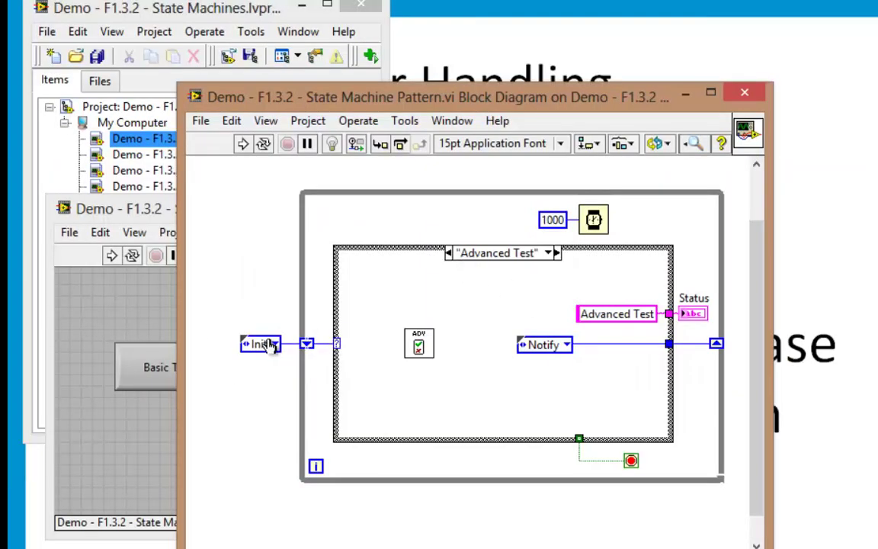
- Open the states type definition from the Notify constant and widen its enum control
right_click(538, 348)
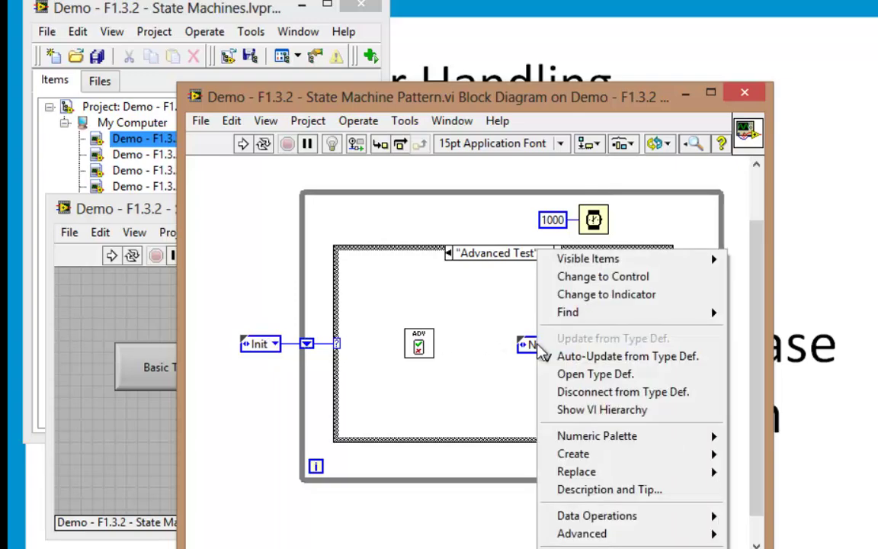
left_click(587, 373)
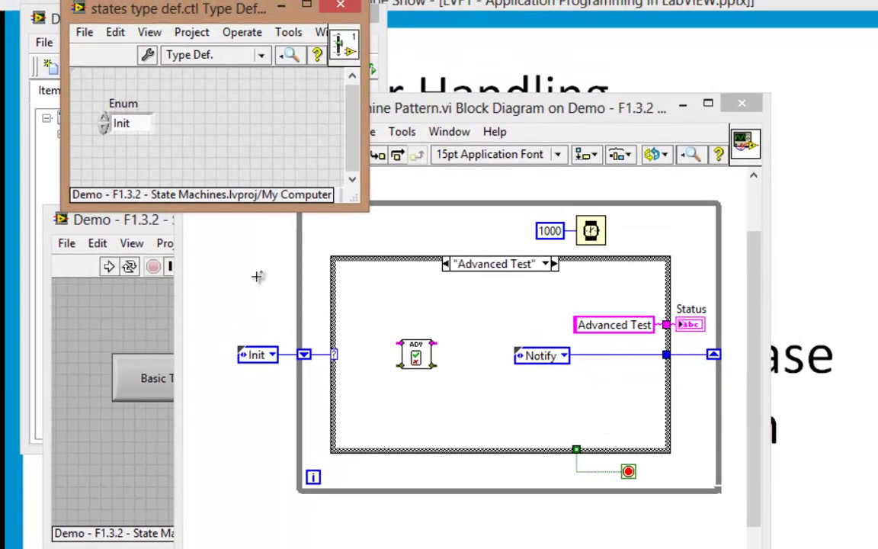
left_click(136, 124)
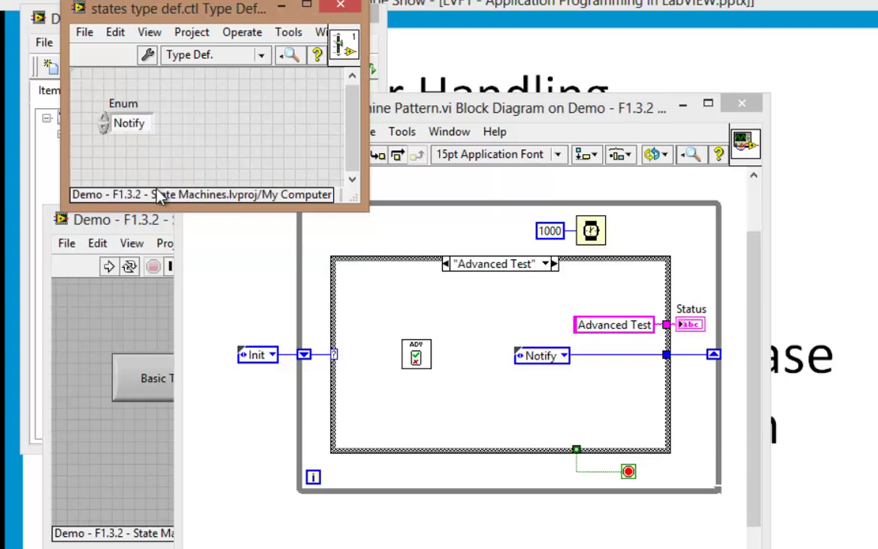
left_click(149, 124)
left_click_drag(152, 124, 183, 124)
- Add an Error Shutdown item after Notify and close the type definition, saving it
right_click(186, 125)
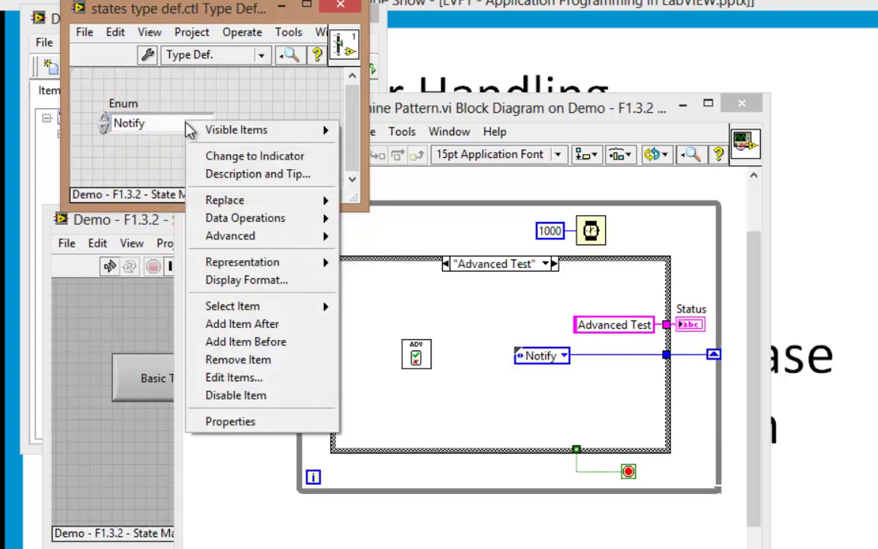
mouse_move(232, 305)
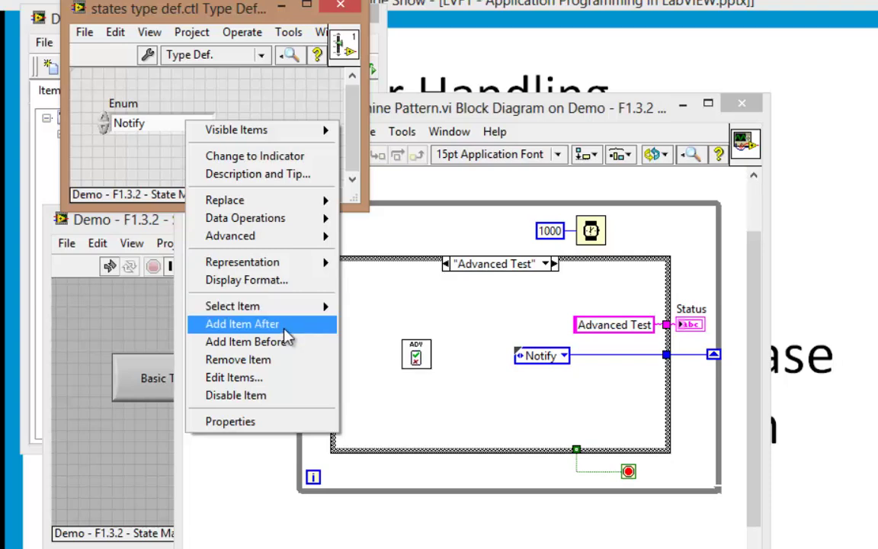
left_click(282, 326)
left_click(185, 121)
type("Error Shutdown")
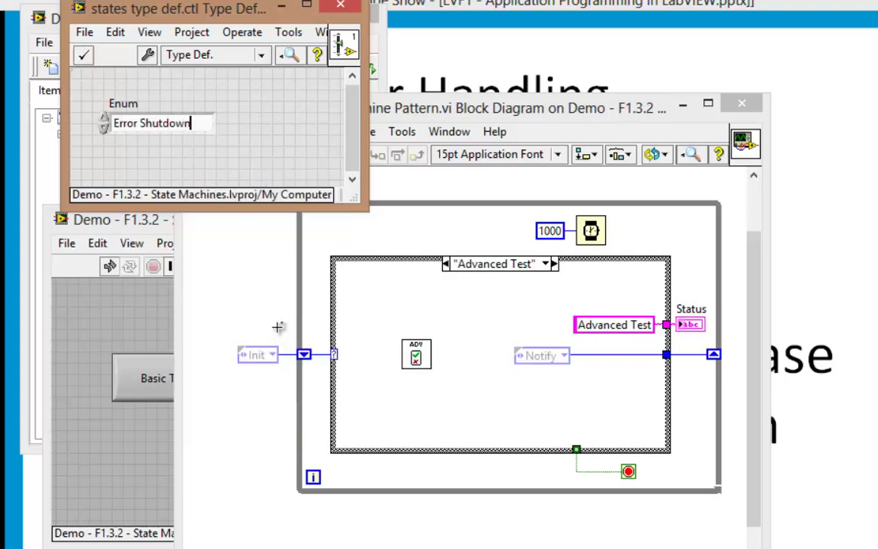
left_click(278, 134)
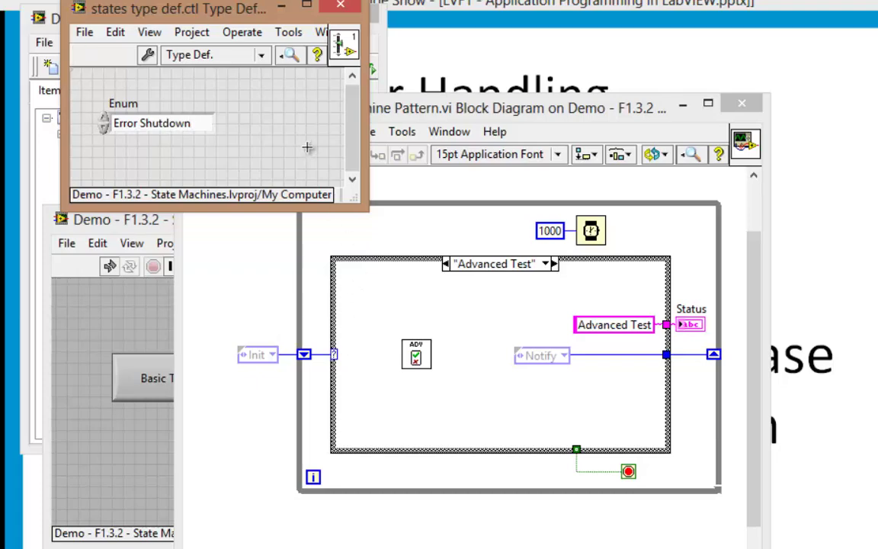
left_click(341, 7)
- Save the type definition and confirm the Notify and Init constants now list Error Shutdown
left_click(97, 117)
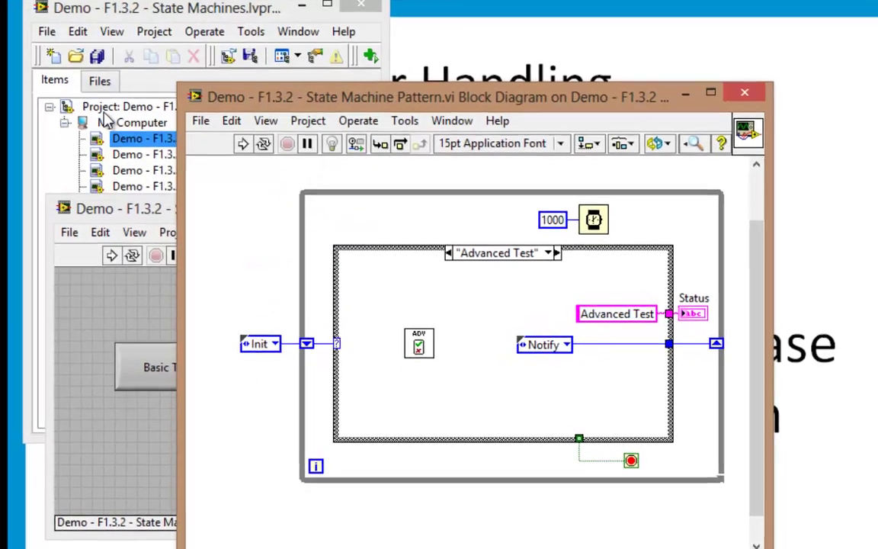
left_click(563, 346)
left_click(364, 353)
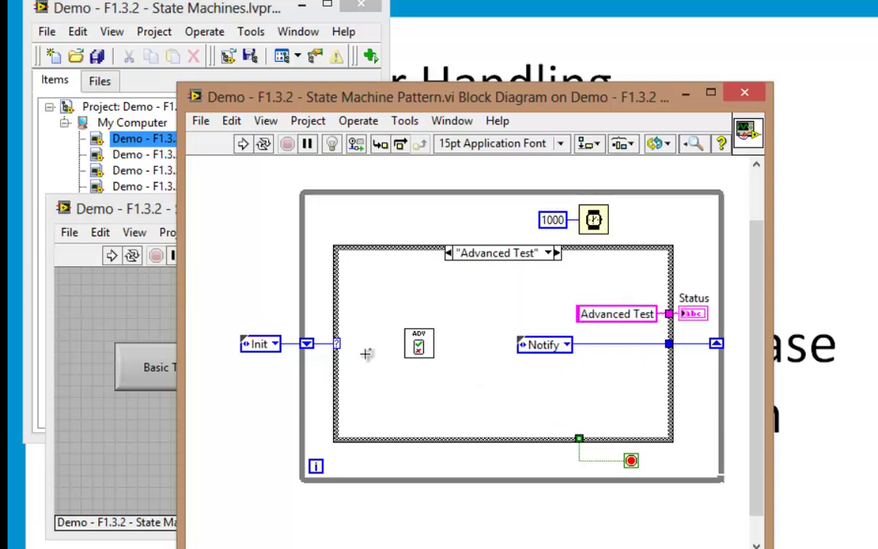
left_click(272, 345)
left_click(465, 308)
- Select and deselect the Init constant, then switch the case structure to the Idle case
left_click_drag(242, 324, 278, 370)
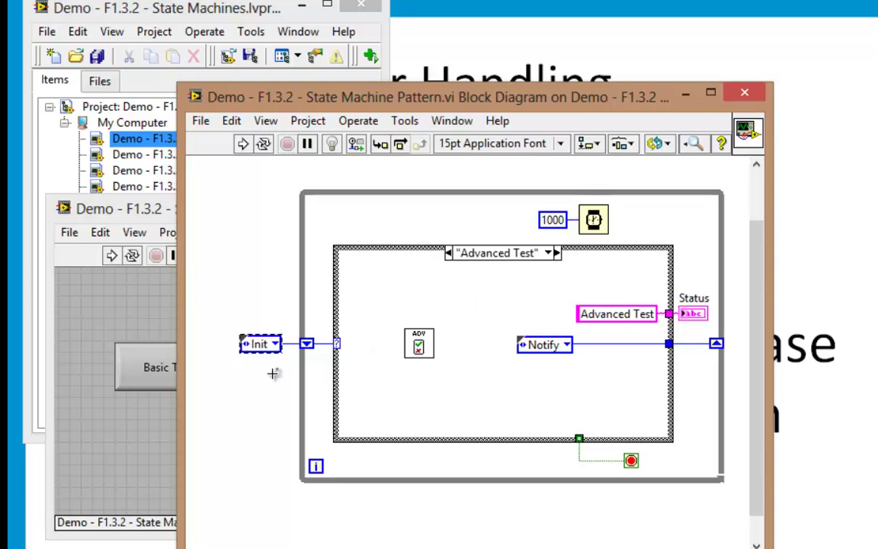
left_click(494, 336)
left_click(549, 252)
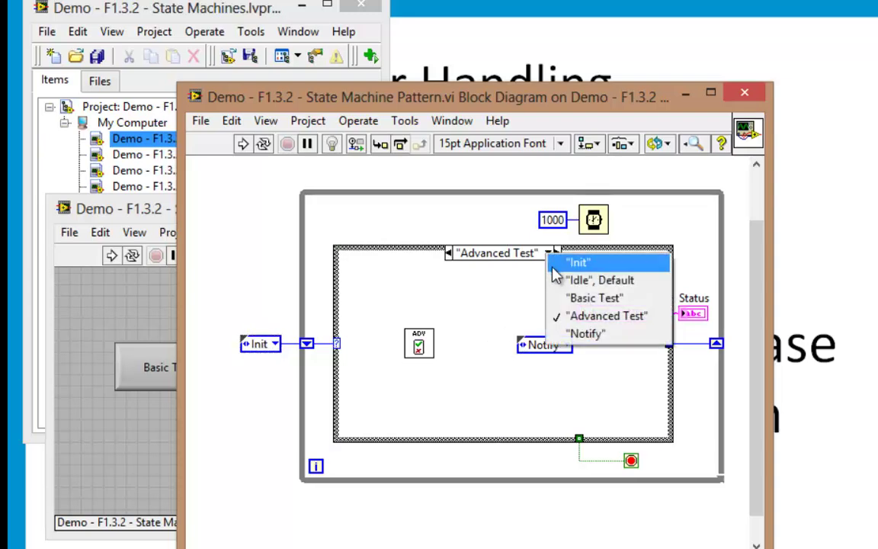
left_click(562, 280)
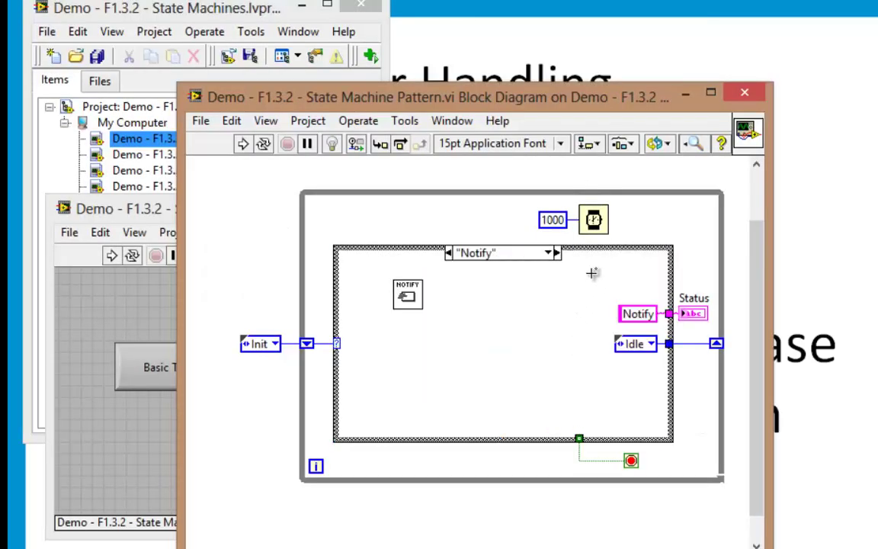
- Add an Error Shutdown case from the case structure's shortcut menu
right_click(579, 251)
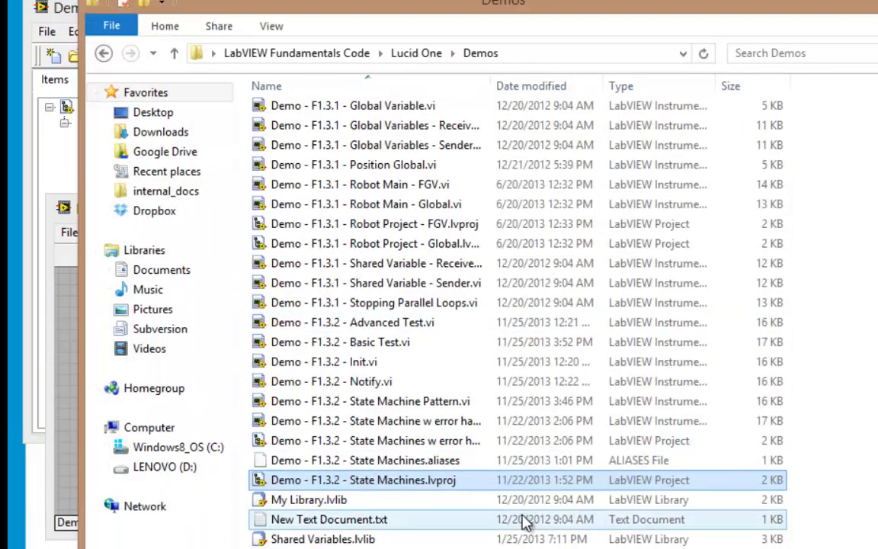
- Duplicate Advanced Test.vi in Demos and rename the copy to Demo - F1.3.2 - Error Shutdown.vi
left_click(378, 329)
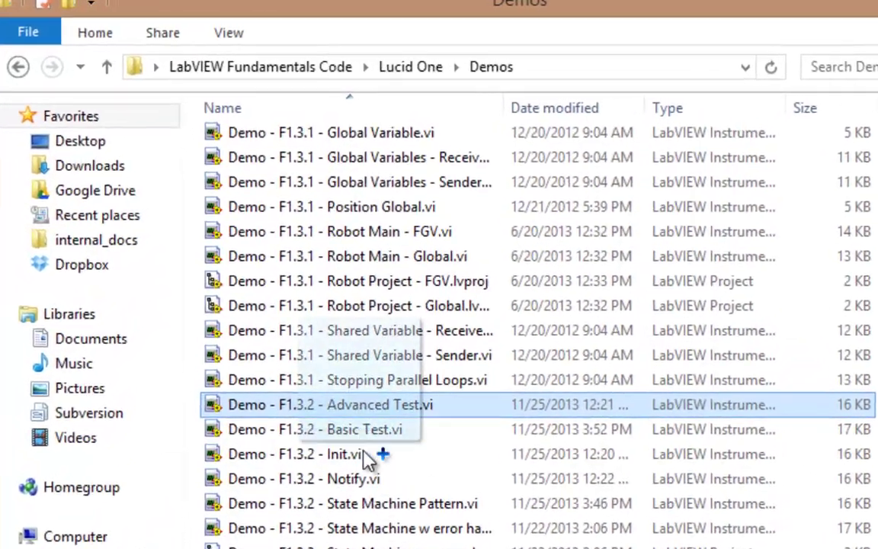
left_click_drag(379, 330, 387, 359)
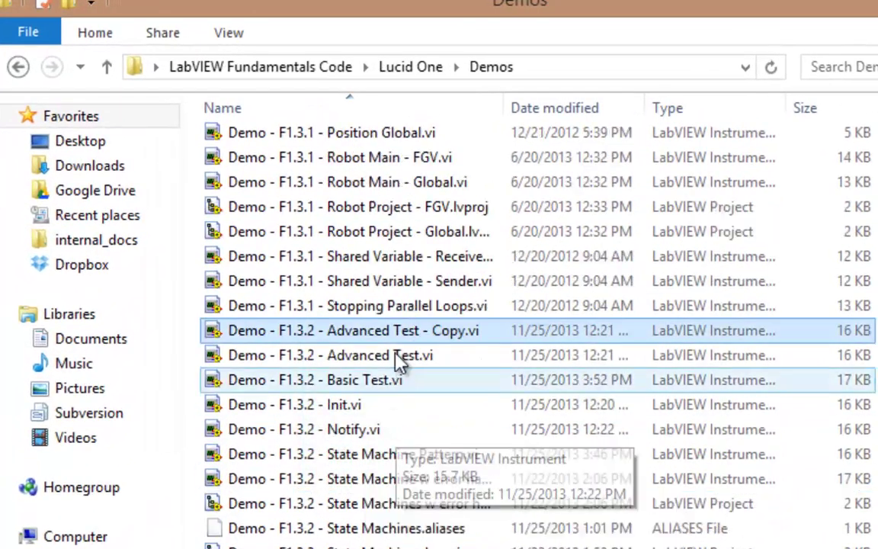
left_click(348, 334)
left_click_drag(328, 329, 466, 330)
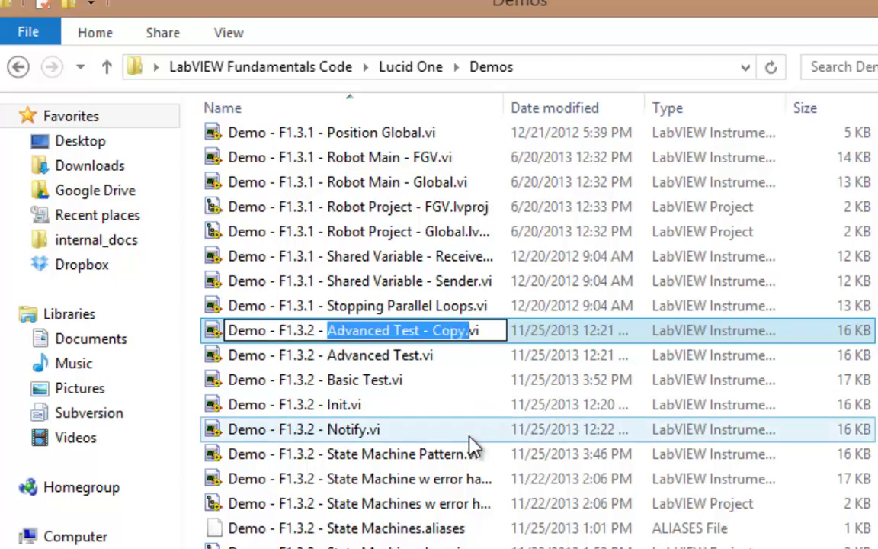
type("Error Shutdown")
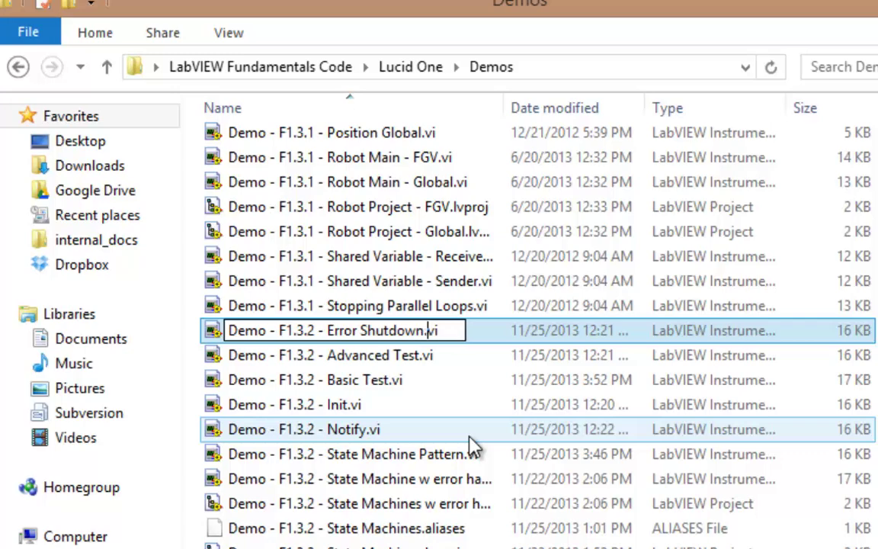
key("Return")
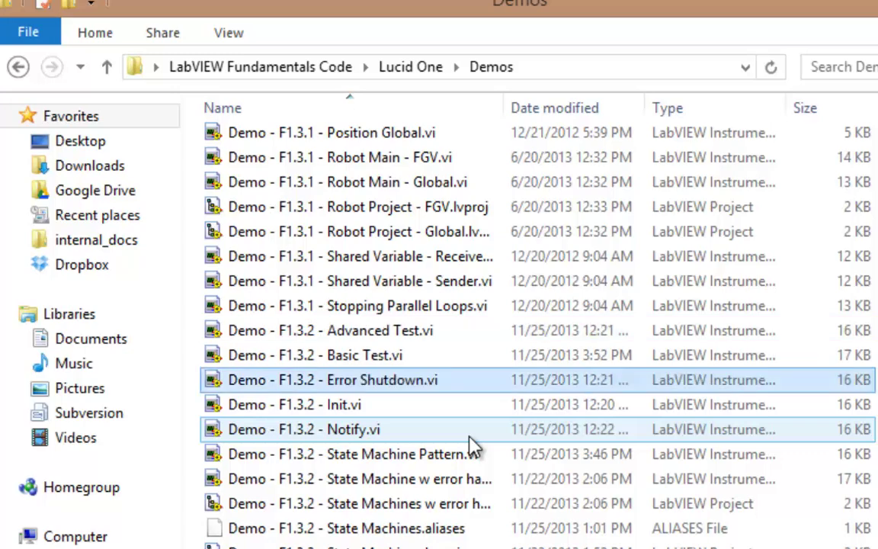
- Open Error Shutdown.vi and drag it into the State Machines project under My Computer
key("Return")
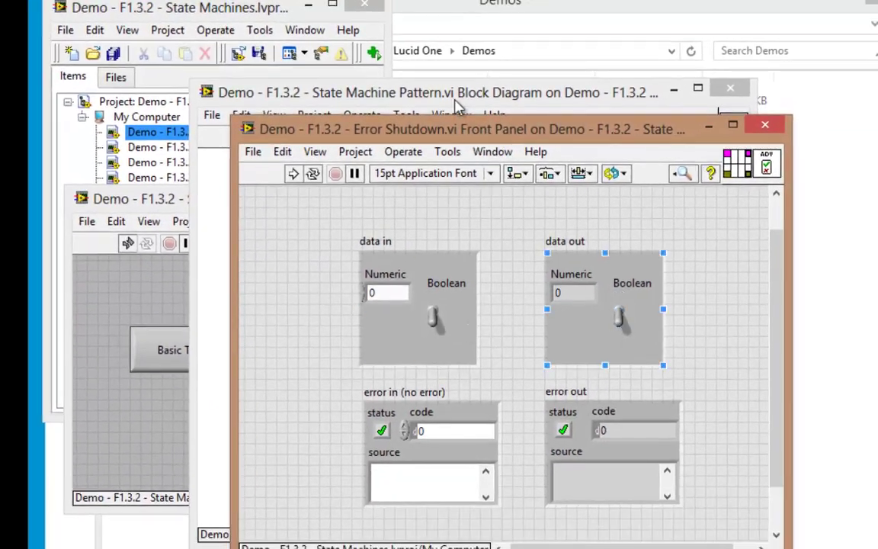
left_click(227, 27)
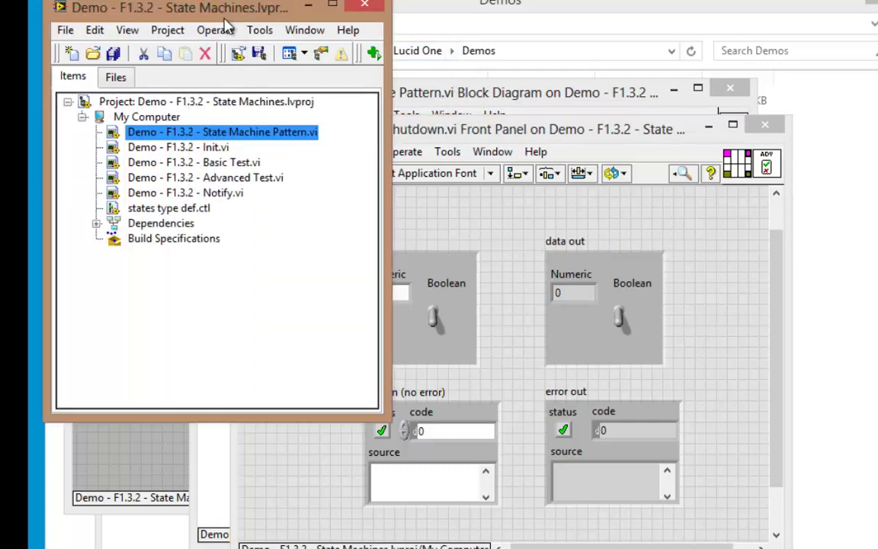
left_click(767, 168)
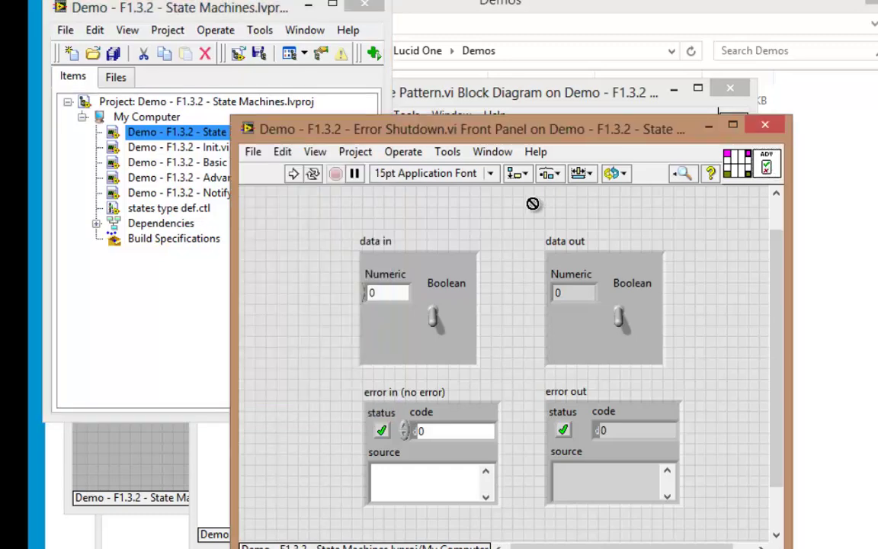
left_click_drag(166, 208, 133, 205)
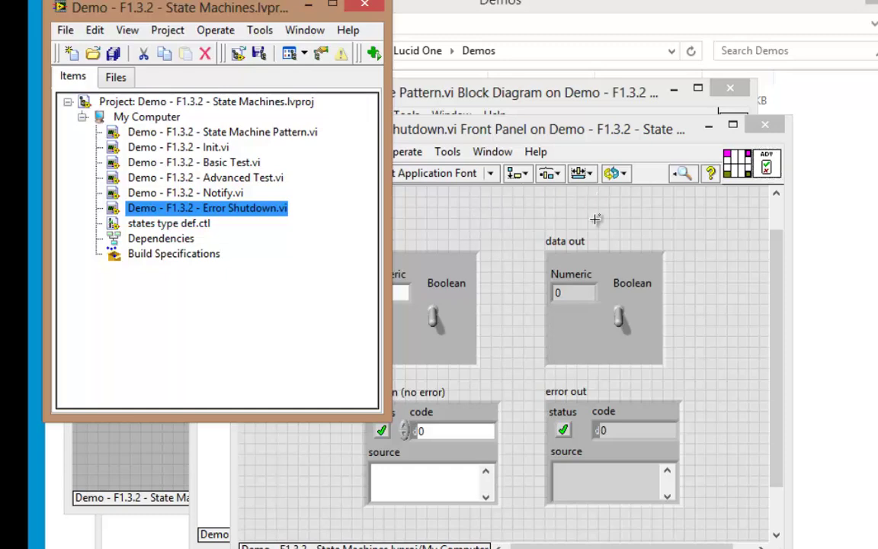
- Open the Error Shutdown VI's icon editor and change the first text line to 'error'
left_click(767, 172)
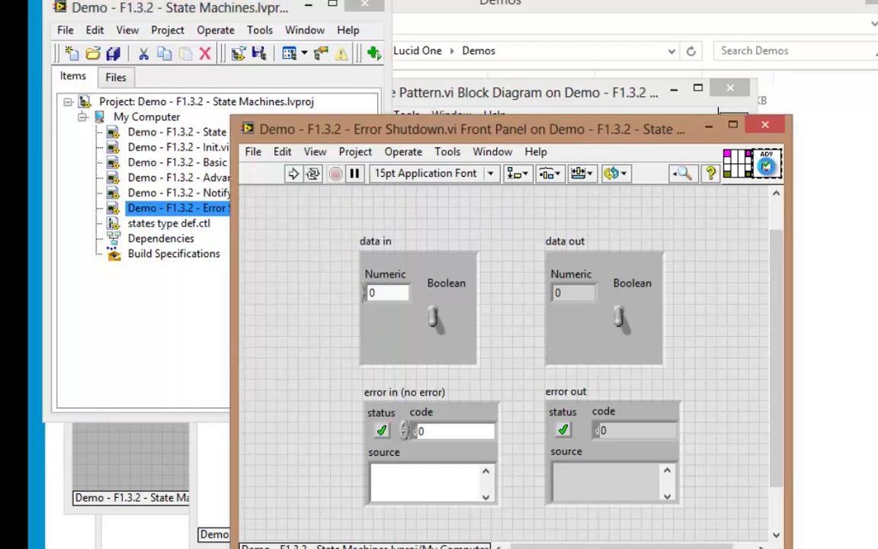
double_click(766, 166)
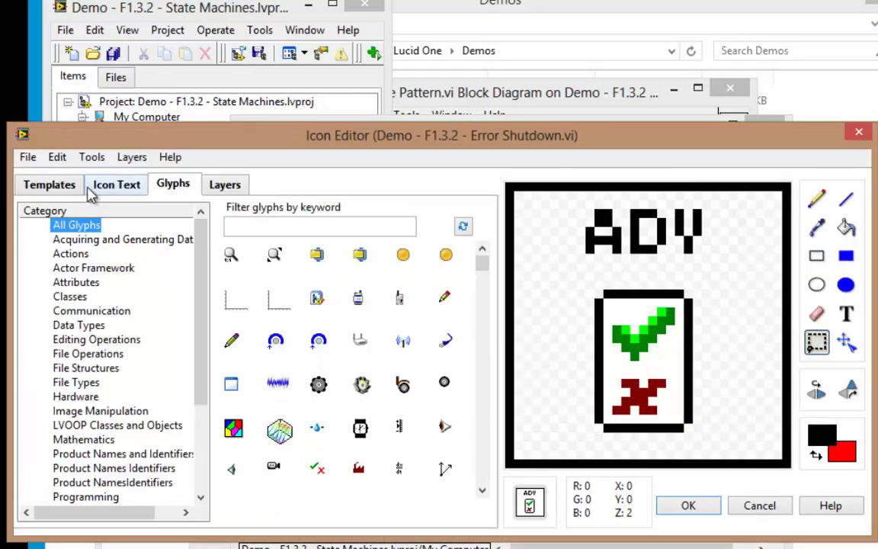
left_click(111, 183)
left_click_drag(221, 253, 59, 256)
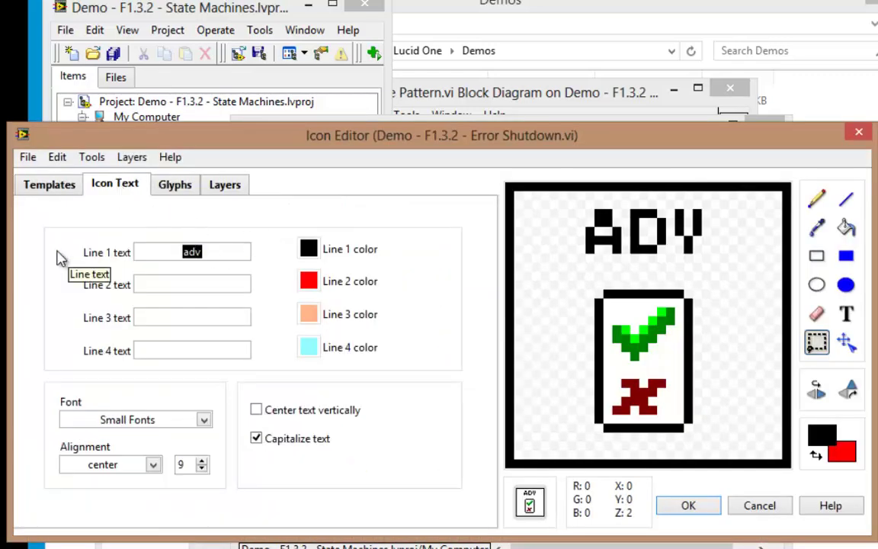
type("error")
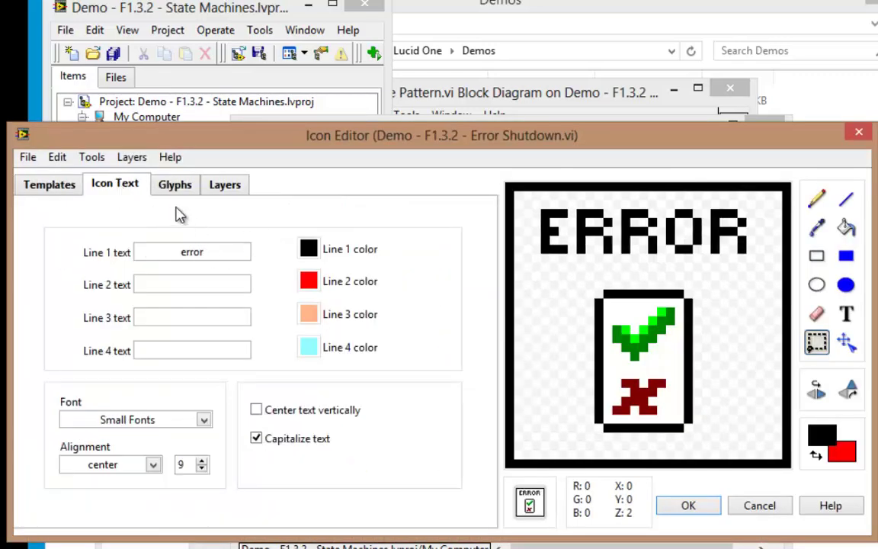
- Replace the checkbox glyph with the shutdown glyph found by searching 'shut', and apply the icon
left_click(174, 187)
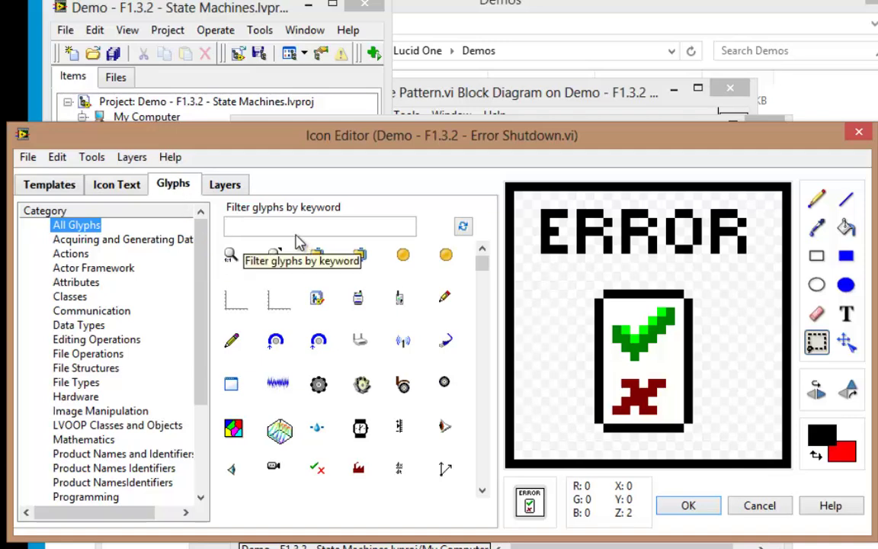
type("shut")
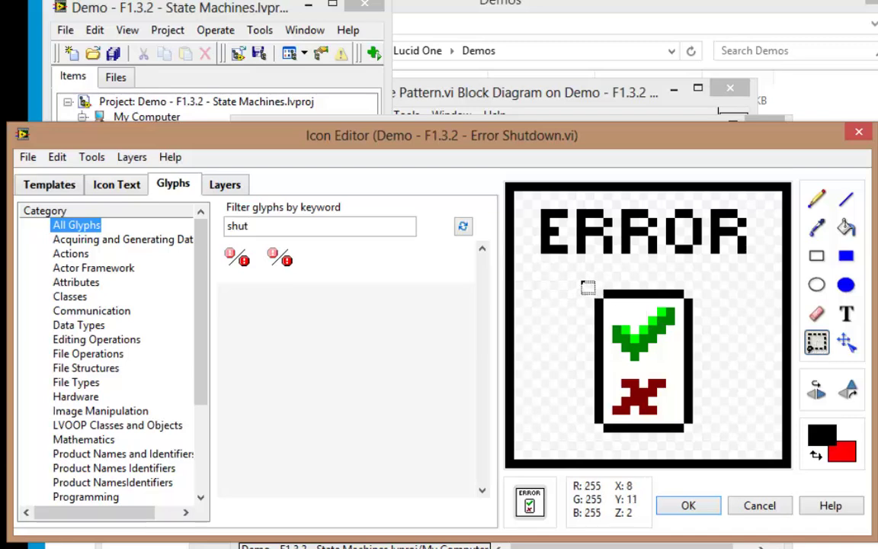
left_click_drag(579, 283, 713, 467)
key("Delete")
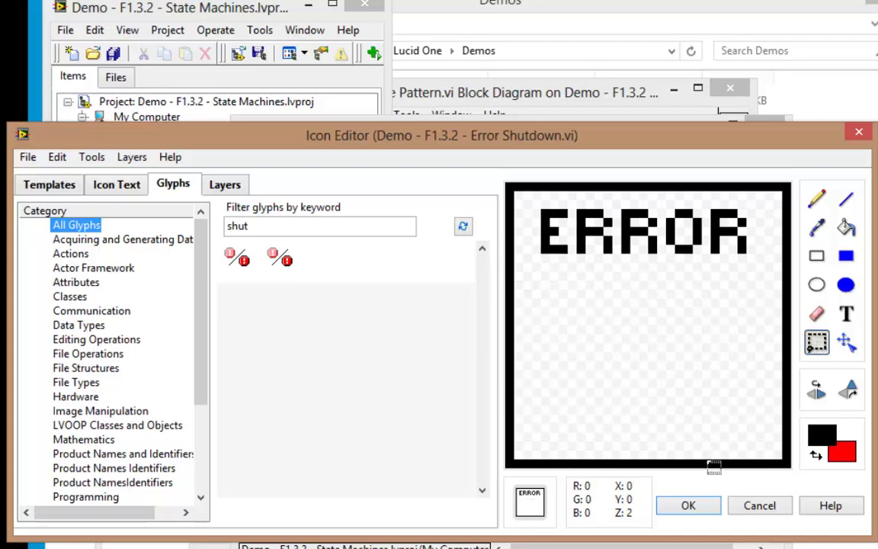
left_click_drag(242, 259, 654, 354)
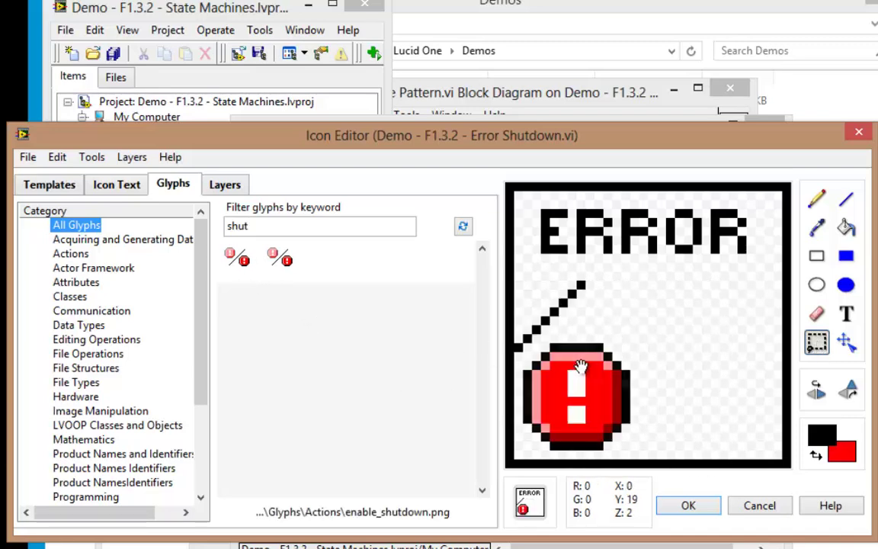
left_click(690, 506)
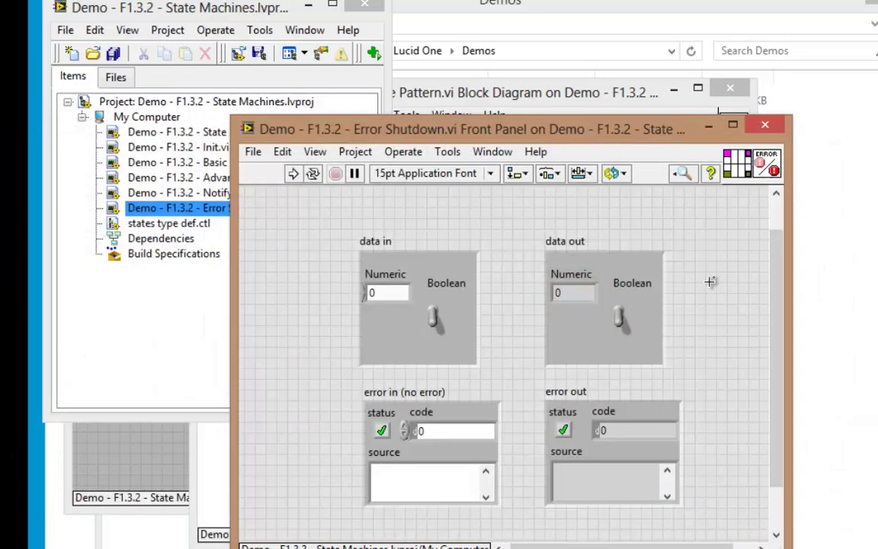
- Place the Error Shutdown subVI in the case and feed Status an 'Error Shutdown' string constant
left_click(764, 125)
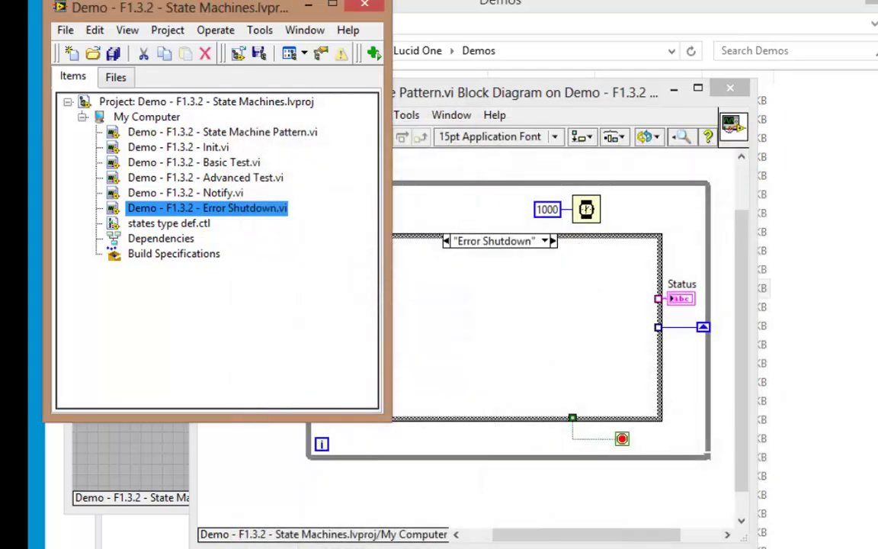
mouse_move(217, 209)
left_mouse_down()
mouse_move(481, 334)
mouse_move(509, 329)
left_mouse_up()
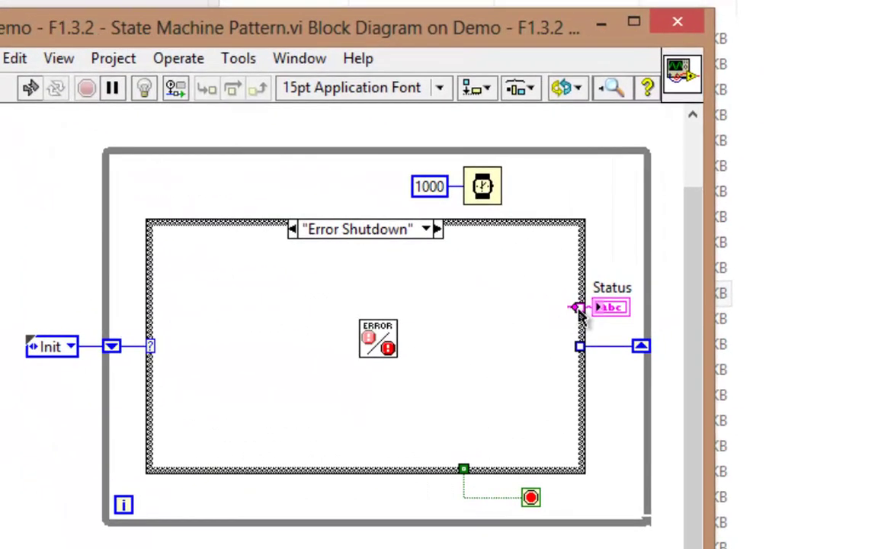
right_click(577, 307)
mouse_move(625, 389)
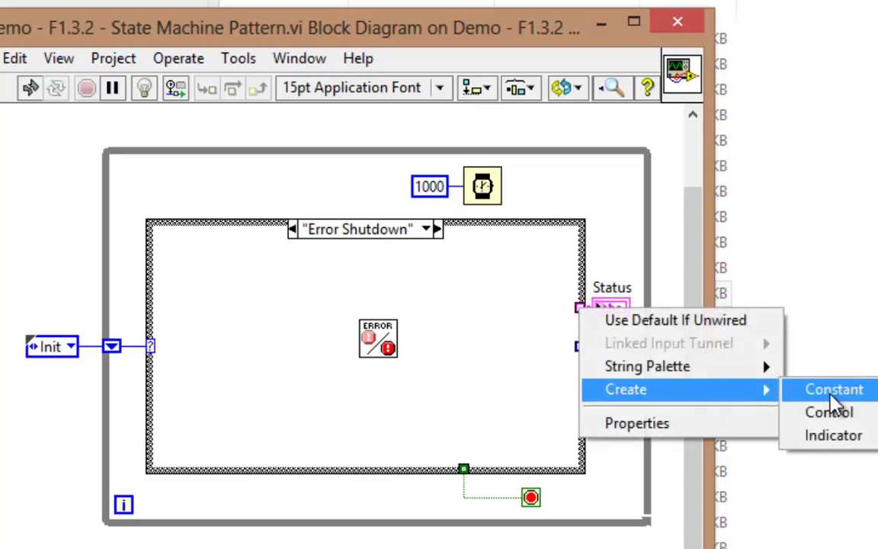
left_click(835, 391)
type("Error Shutdown")
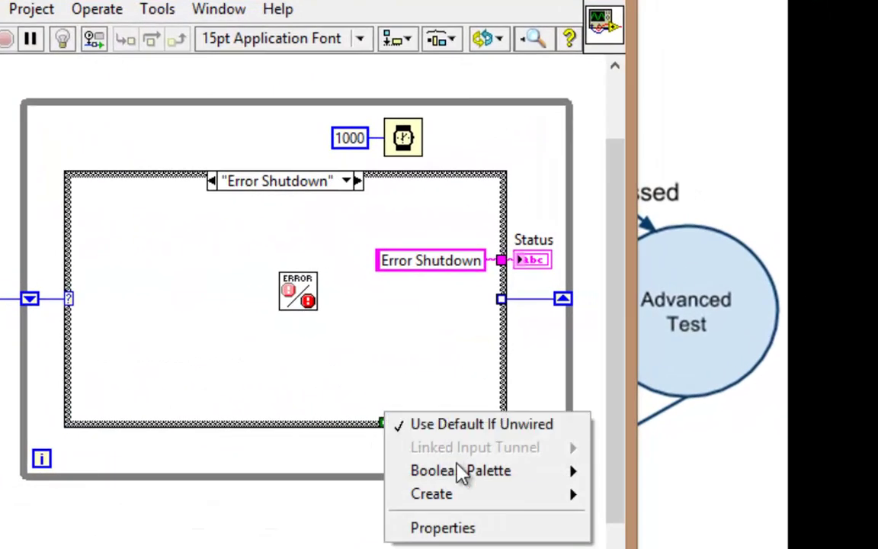
- Create a true stop constant and an Error Shutdown next-state enum constant
left_click(649, 497)
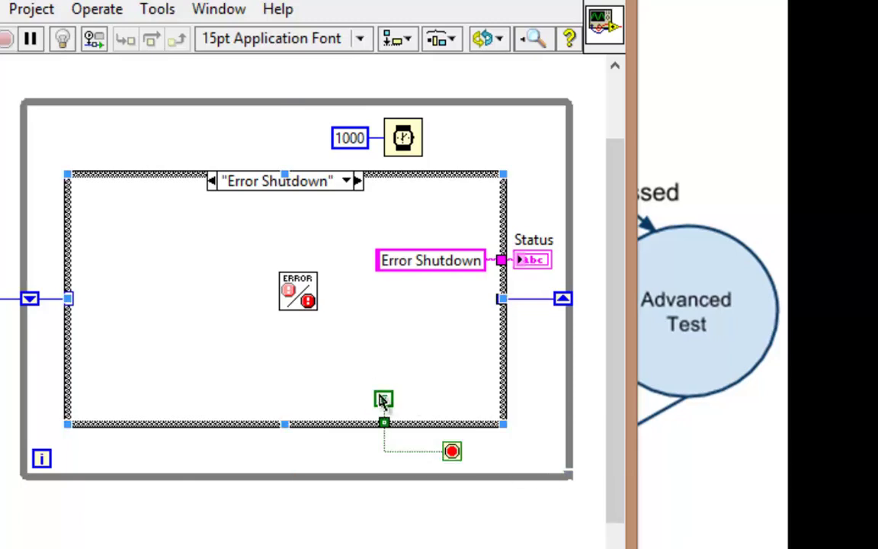
right_click(497, 299)
mouse_move(544, 381)
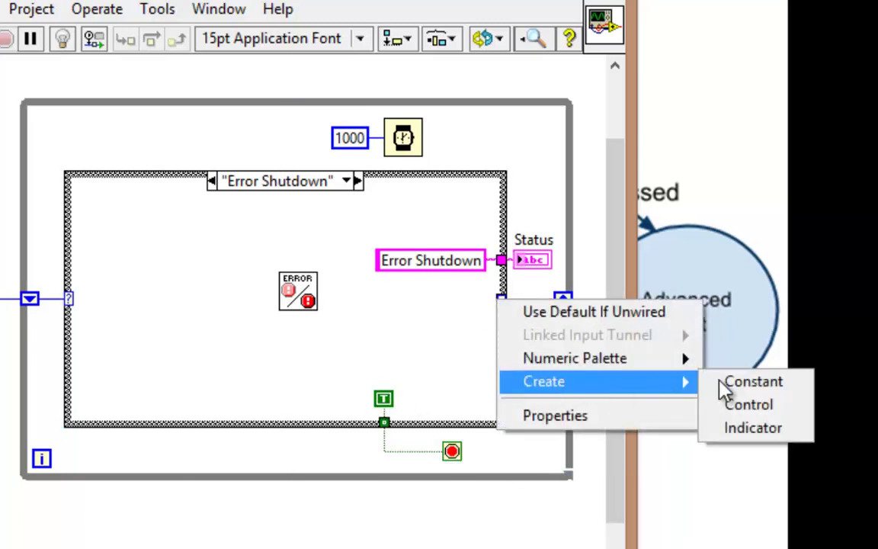
left_click(744, 390)
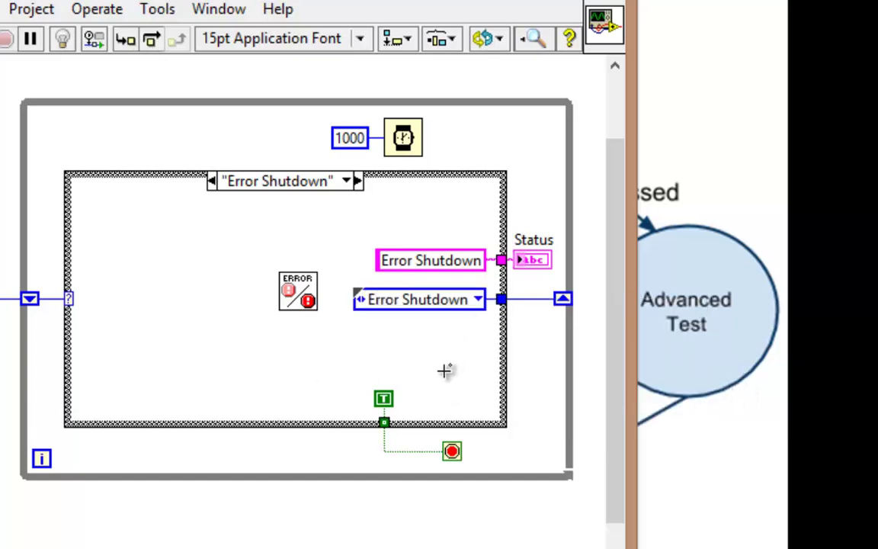
left_click(503, 323)
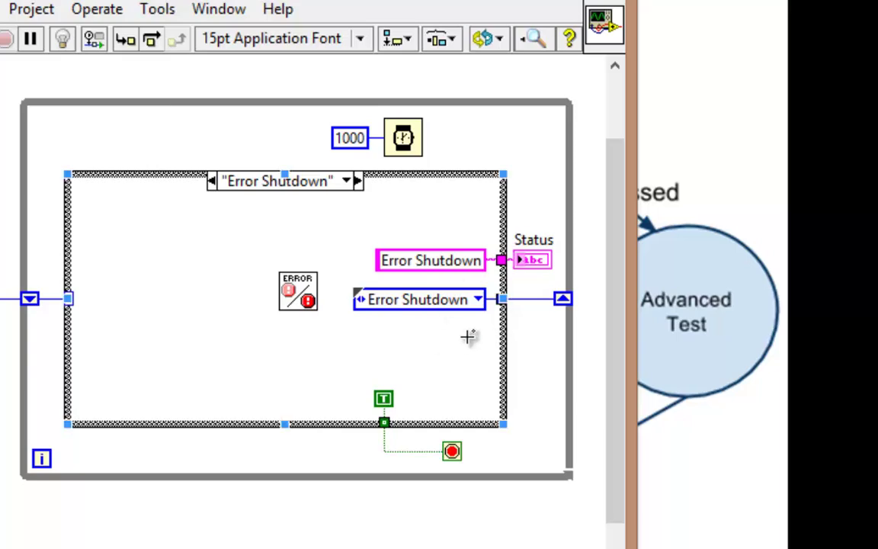
left_click(476, 349)
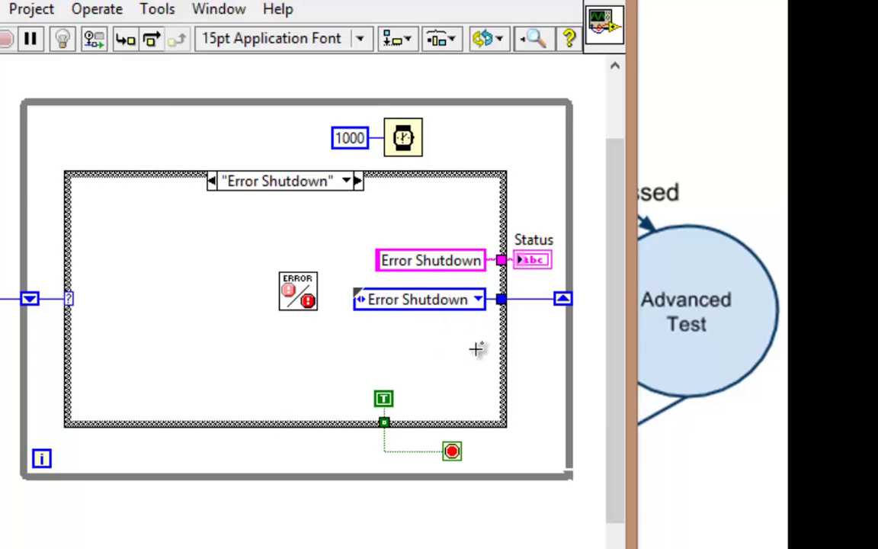
- Open the Error Shutdown subVI from the main diagram and show its block diagram
double_click(293, 294)
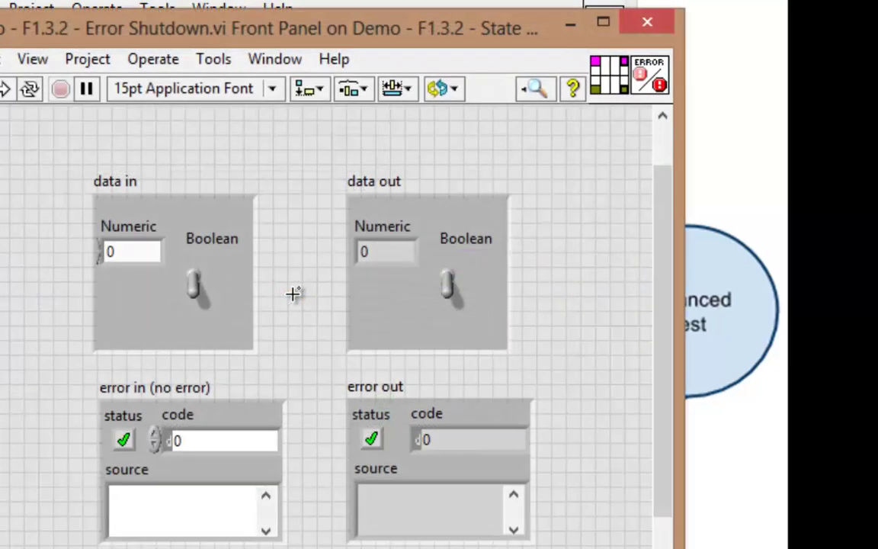
key("ctrl+e")
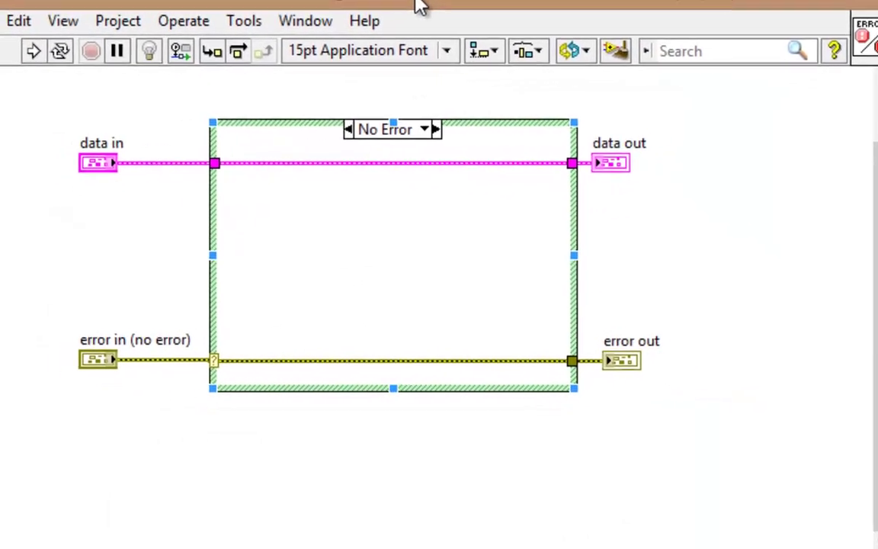
left_click_drag(424, 6, 441, 4)
left_click(419, 386)
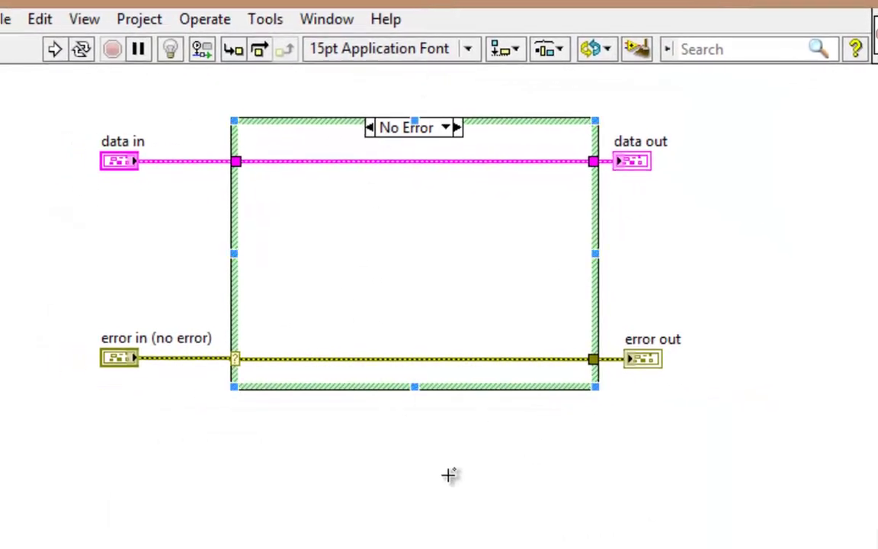
left_click(481, 301)
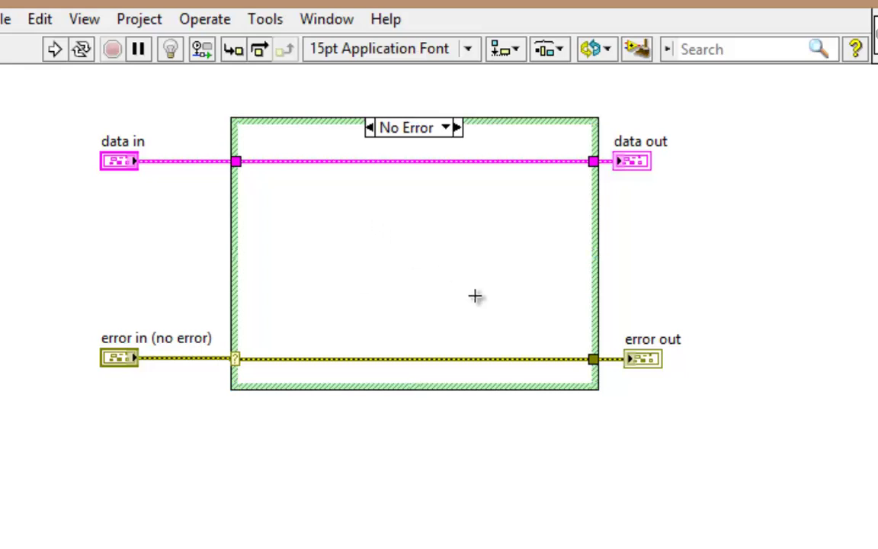
- Check the Error and No Error cases of its empty case structure, ending on the front panel
left_click(416, 121)
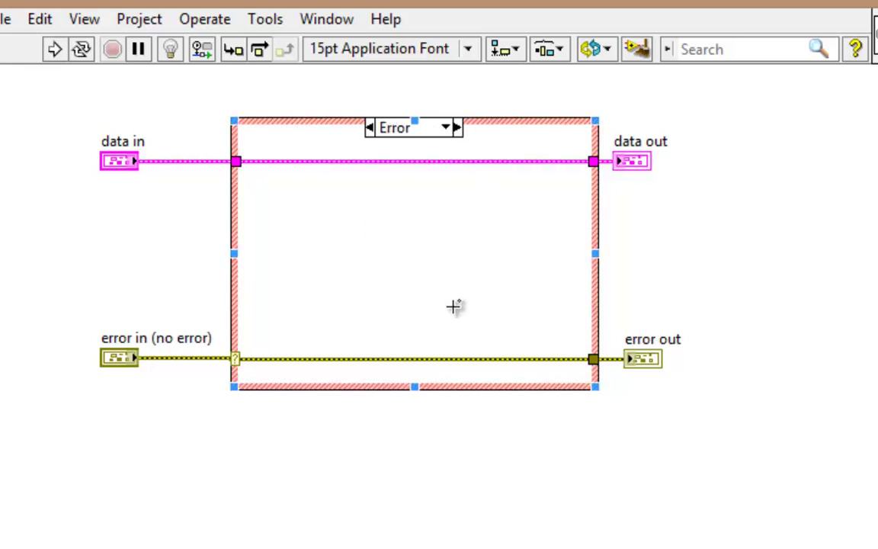
left_click(457, 128)
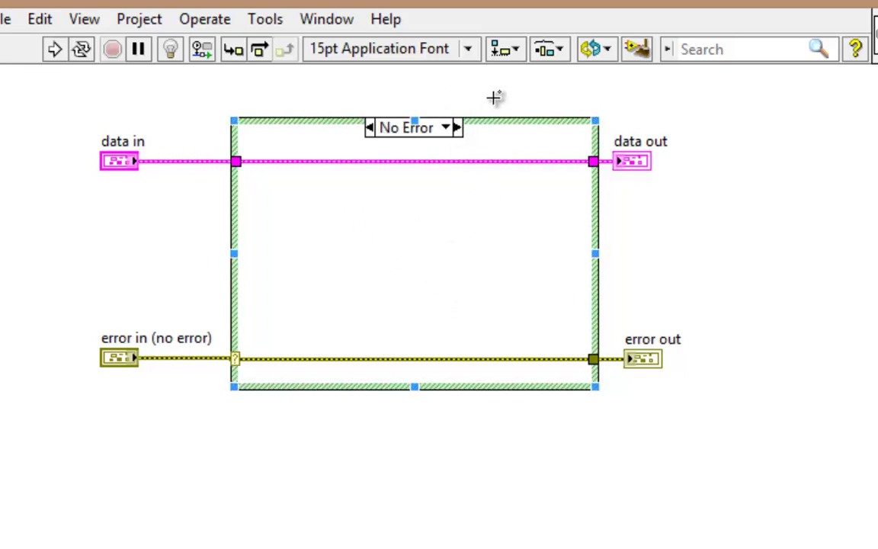
left_click(200, 3)
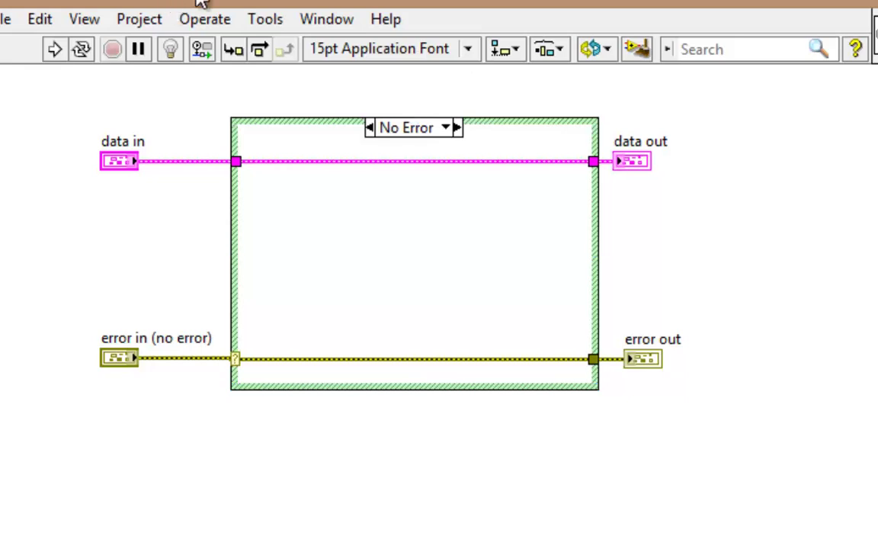
left_click(290, 121)
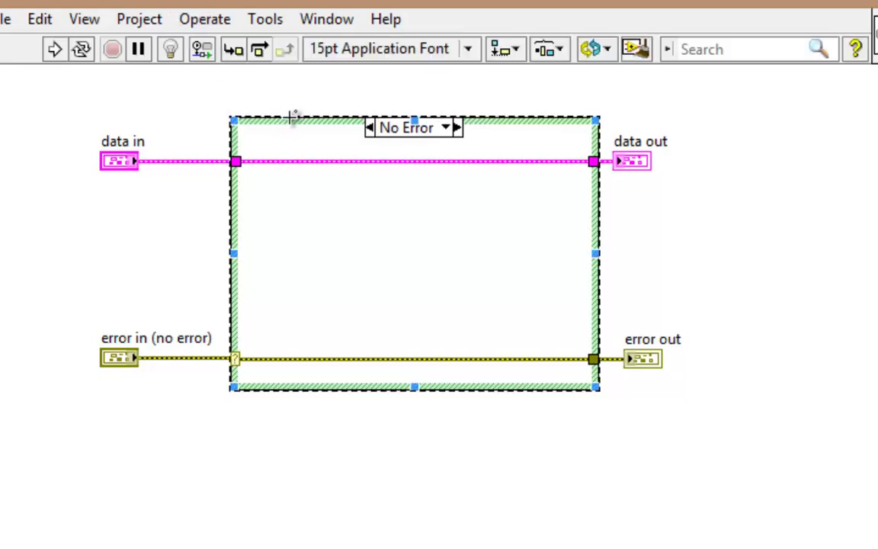
left_click(287, 95)
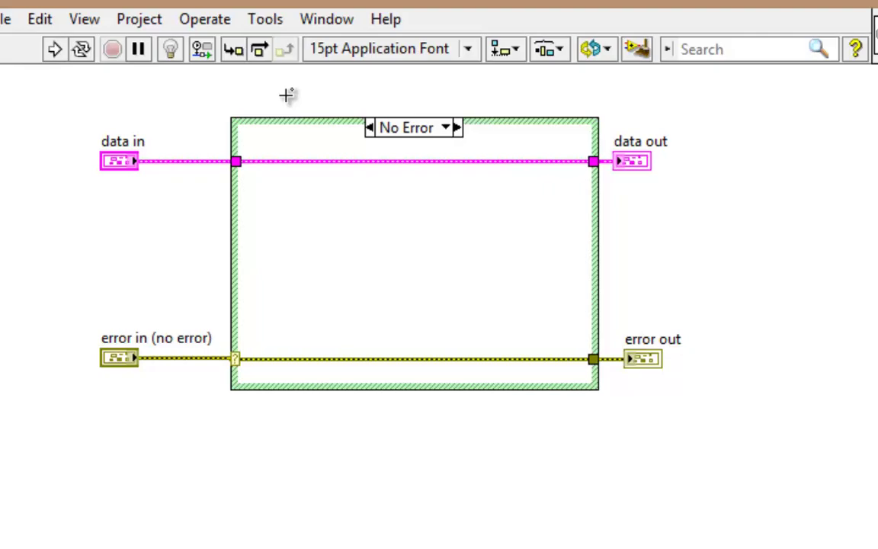
left_click(278, 120)
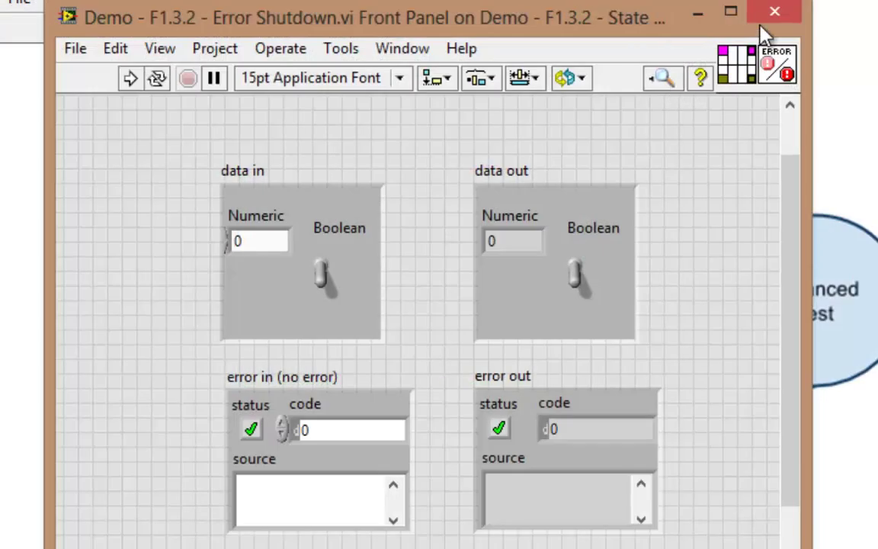